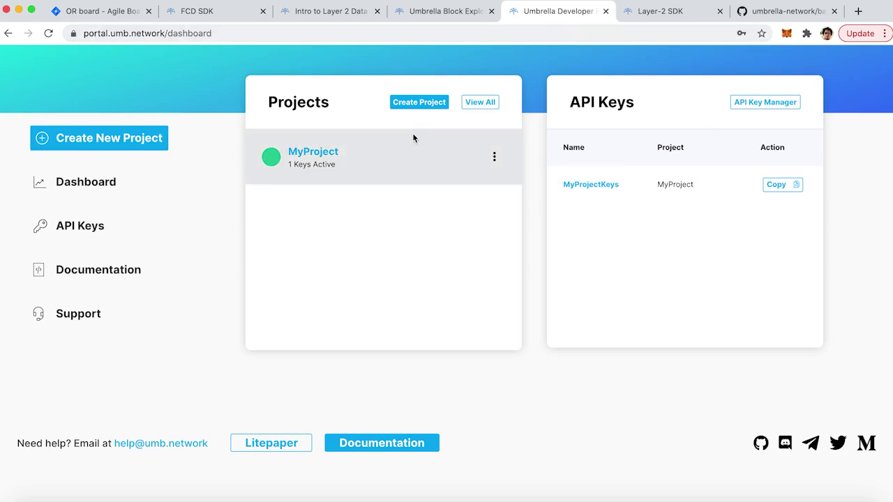
# Step: Create a new project named SportsBetting in the developer portal
pyautogui.click(424, 108)
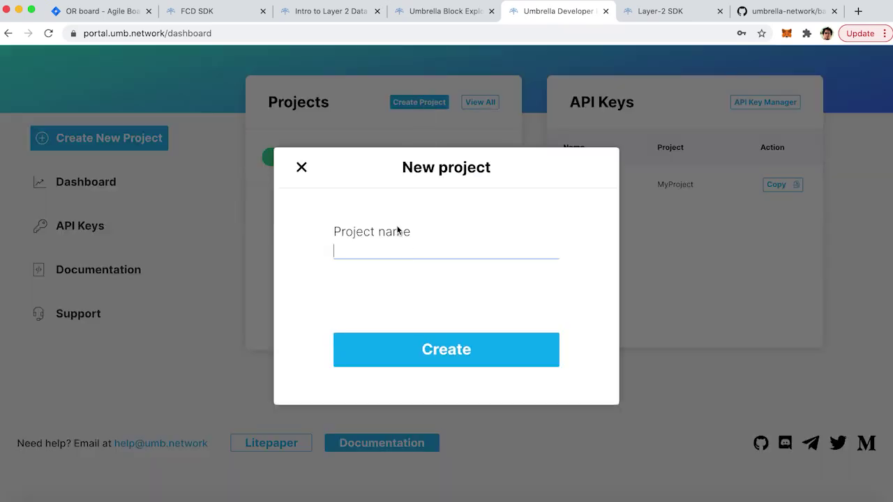
pyautogui.write('SportsBetting')
pyautogui.click(403, 346)
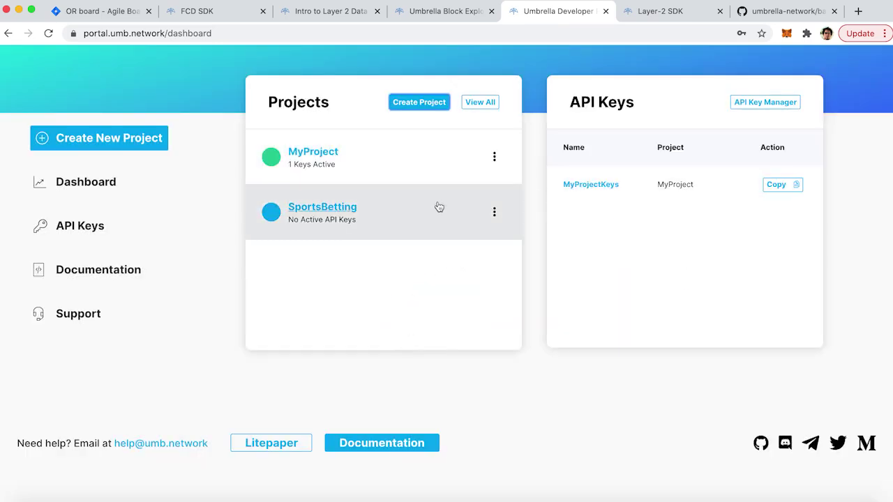
# Step: Add an API key with the description "User Interface" to the SportsBetting project and select the generated key text
pyautogui.click(343, 209)
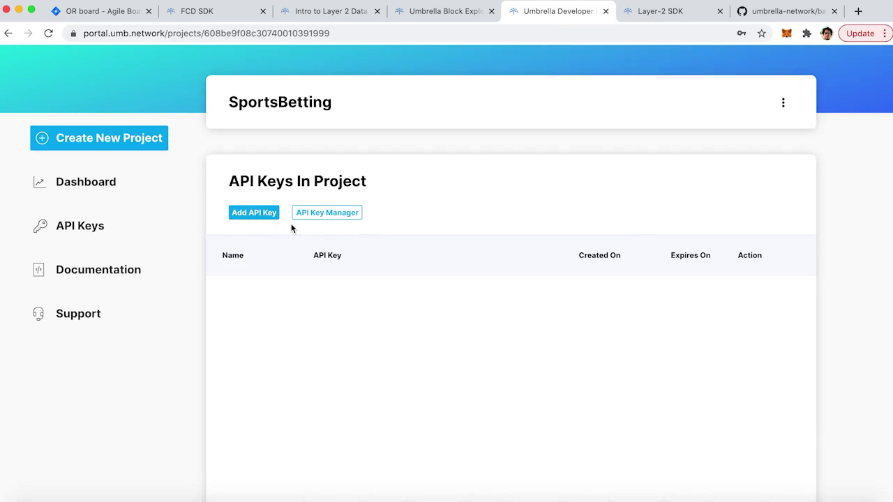
pyautogui.click(239, 215)
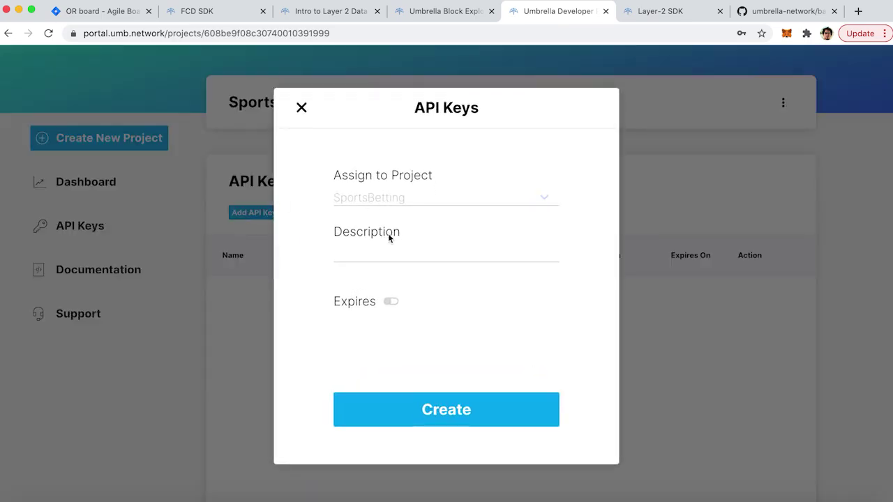
pyautogui.click(378, 255)
pyautogui.write('User Int')
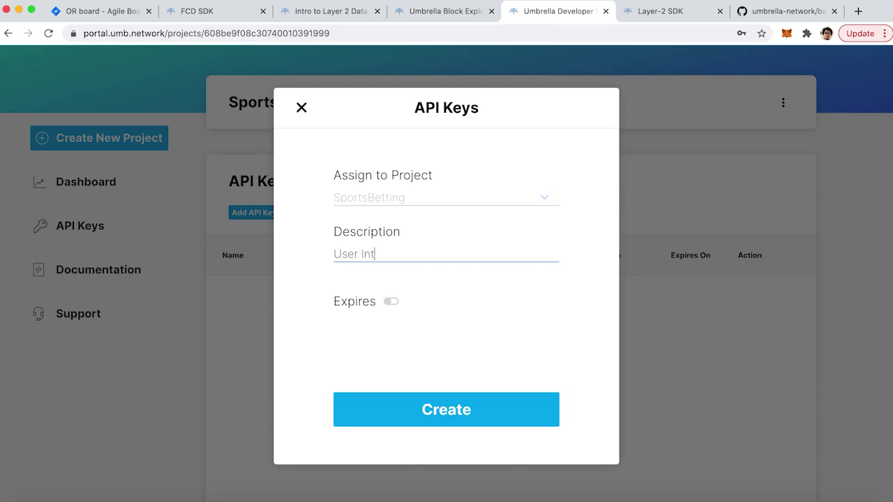
pyautogui.write('erface')
pyautogui.click(429, 401)
pyautogui.doubleClick(385, 295)
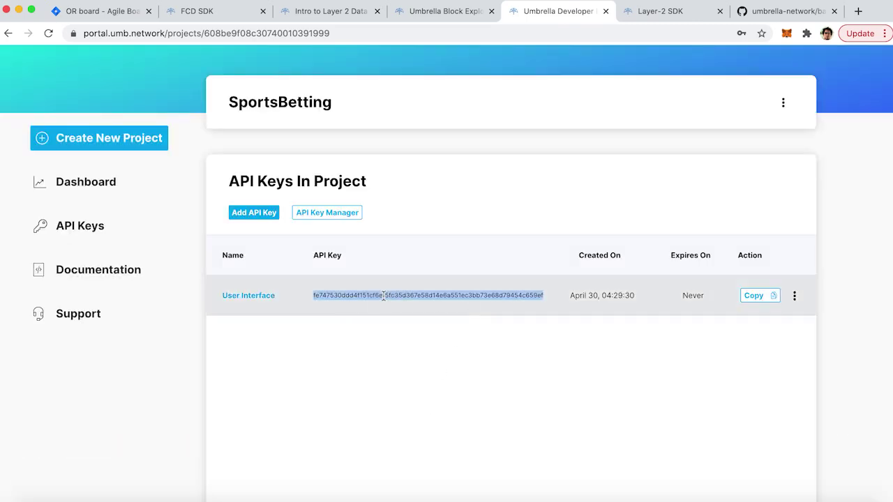
pyautogui.doubleClick(336, 295)
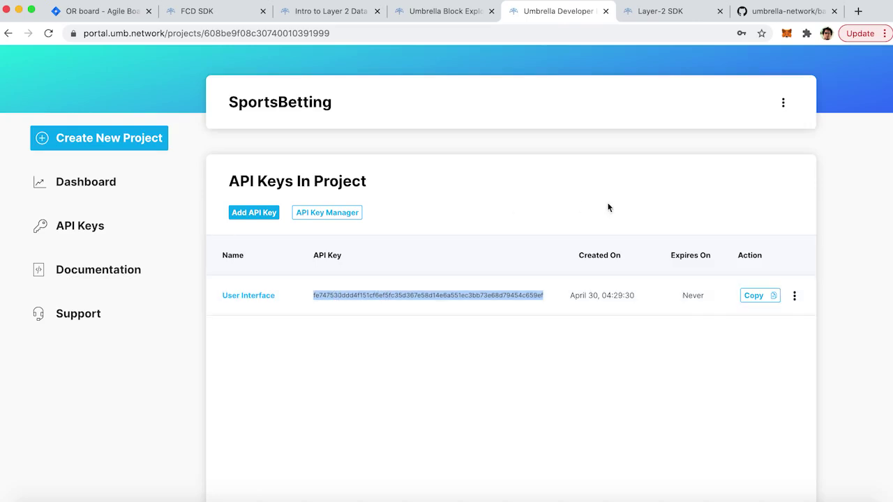
# Step: Examine the APIClient initialization code in the Layer-2 SDK documentation, highlighting the apiClient constant and its apiKey setting
pyautogui.click(654, 13)
pyautogui.scroll(15, 544, 118)
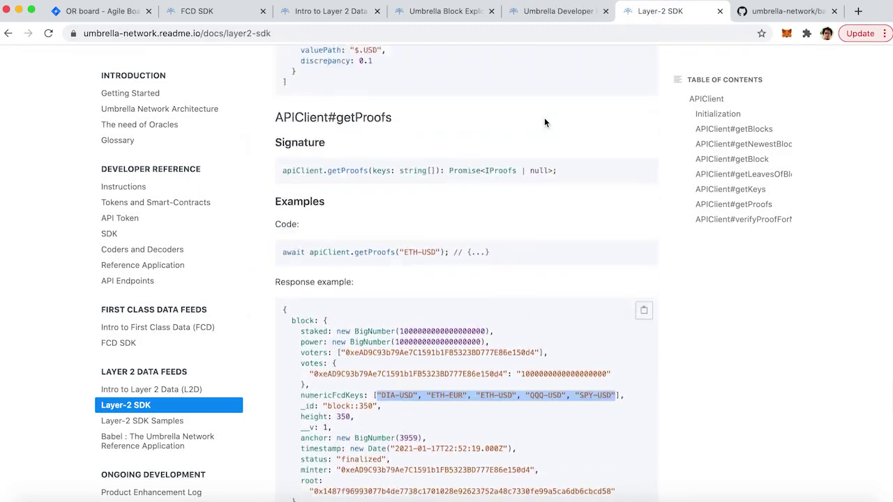
pyautogui.scroll(5, 546, 124)
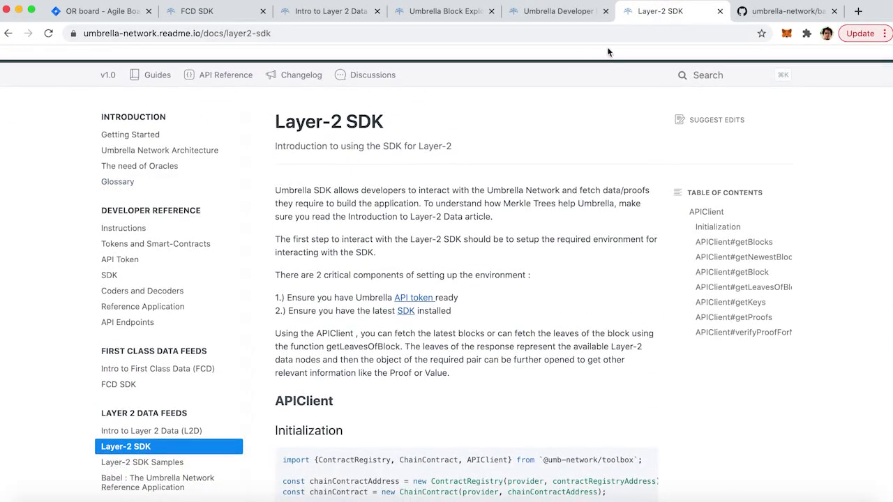
pyautogui.scroll(-1, 412, 118)
pyautogui.scroll(-10, 411, 116)
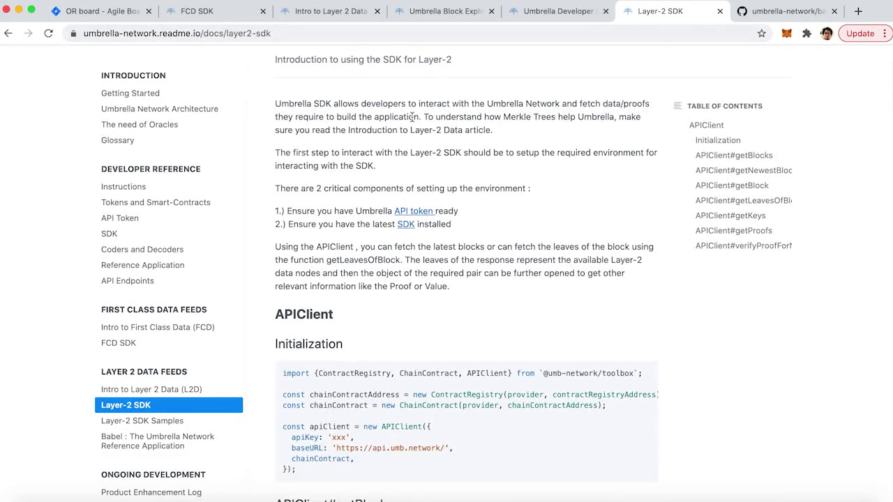
pyautogui.scroll(-1, 411, 115)
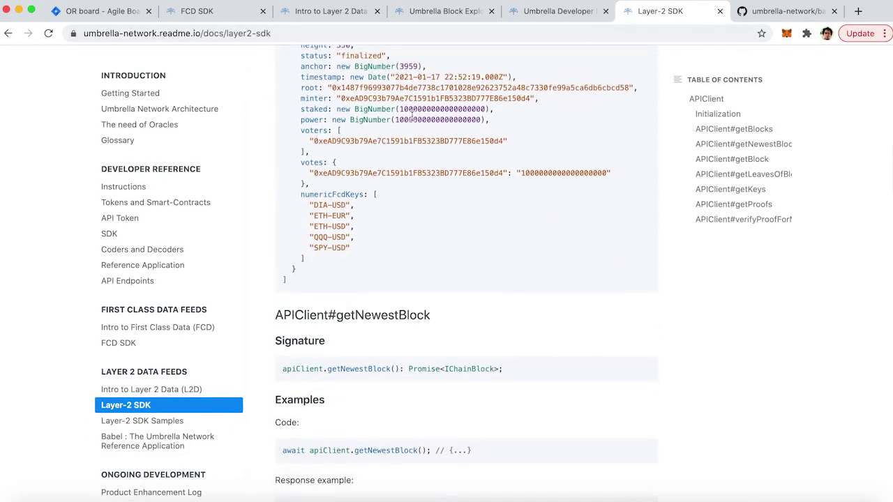
pyautogui.scroll(10, 399, 250)
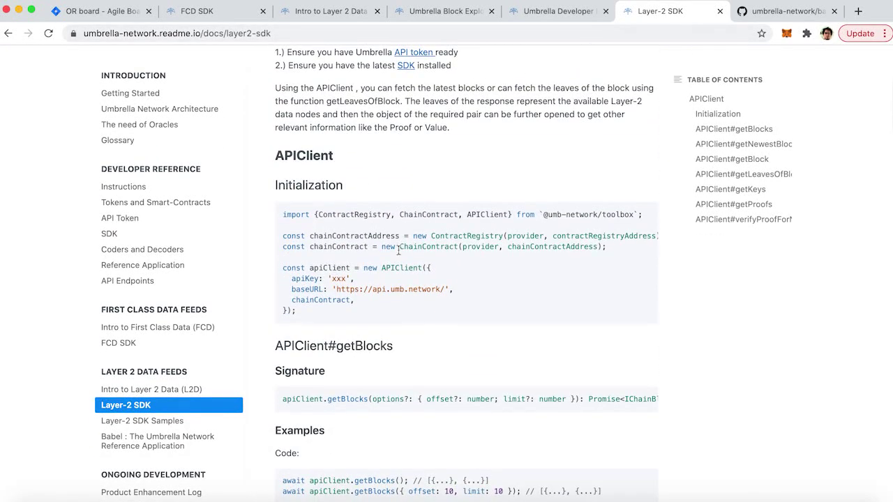
pyautogui.doubleClick(330, 268)
pyautogui.doubleClick(339, 279)
# Step: Read through the APIClient block and proof methods in the documentation, then view the AAVE-BTC leaf in the block explorer
pyautogui.scroll(-10, 353, 313)
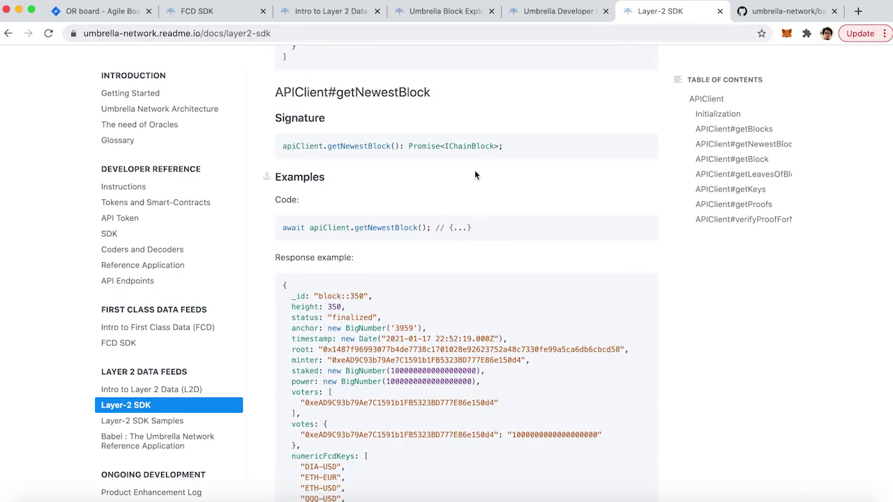
pyautogui.scroll(-5, 474, 170)
pyautogui.scroll(-15, 474, 169)
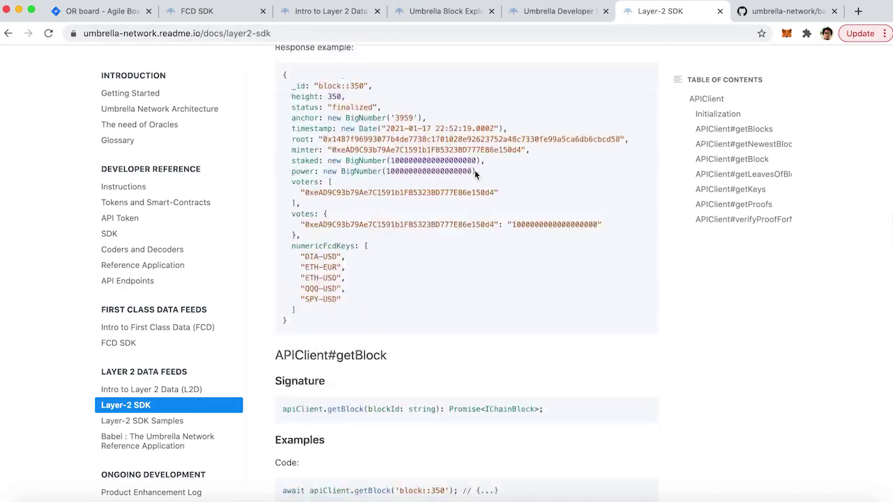
pyautogui.scroll(-5, 474, 169)
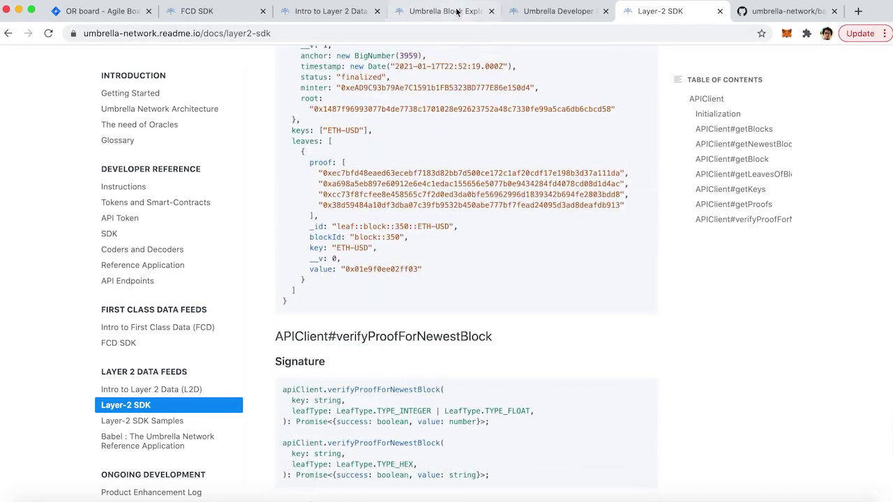
pyautogui.click(450, 12)
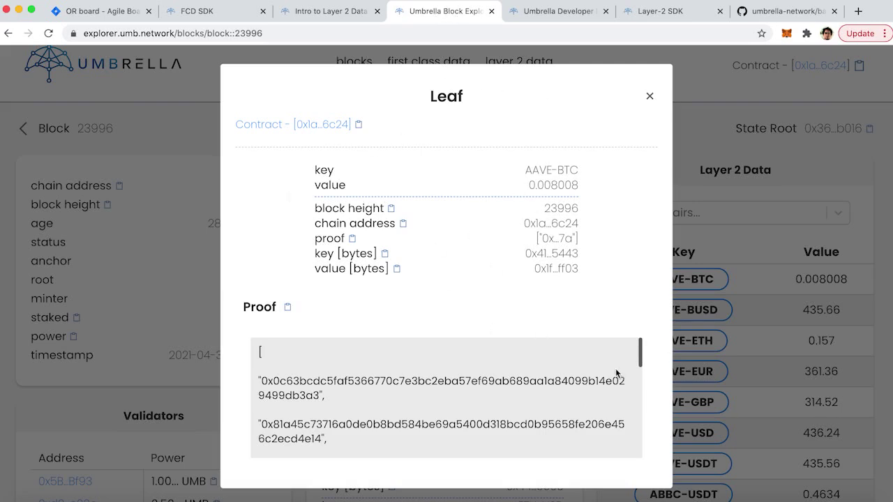
# Step: Review the getProofs response example in the Layer-2 SDK documentation and check the SportsBetting project's API key in the developer portal
pyautogui.click(621, 10)
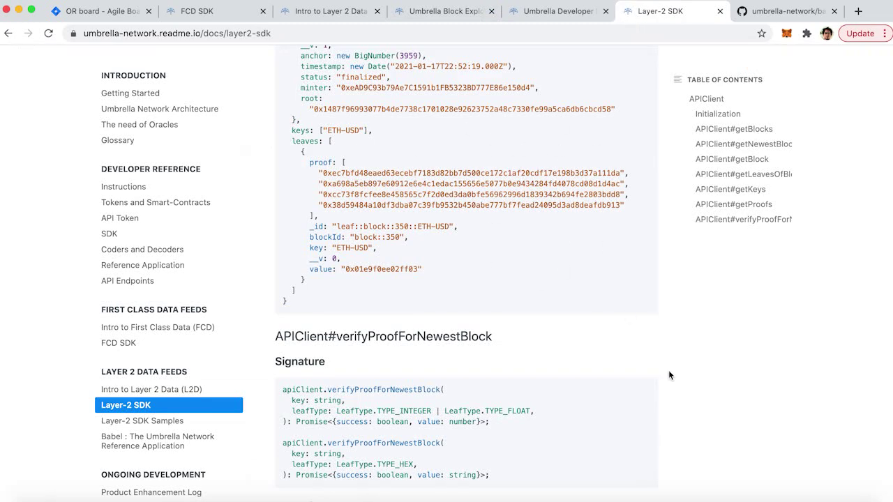
pyautogui.scroll(-6, 668, 375)
pyautogui.scroll(7, 668, 375)
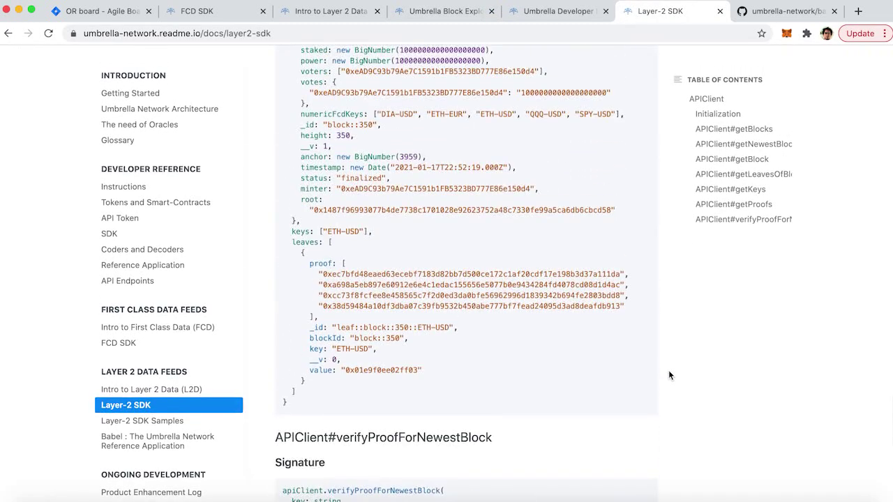
pyautogui.scroll(1, 668, 375)
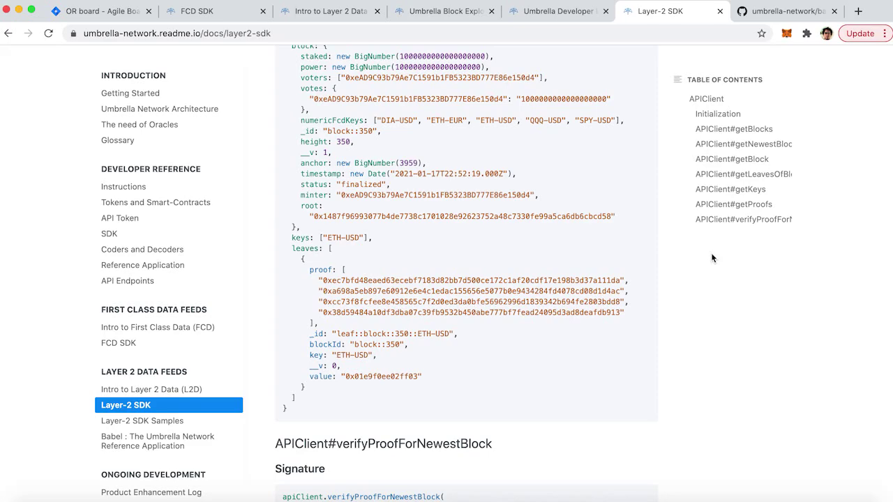
pyautogui.scroll(3, 712, 258)
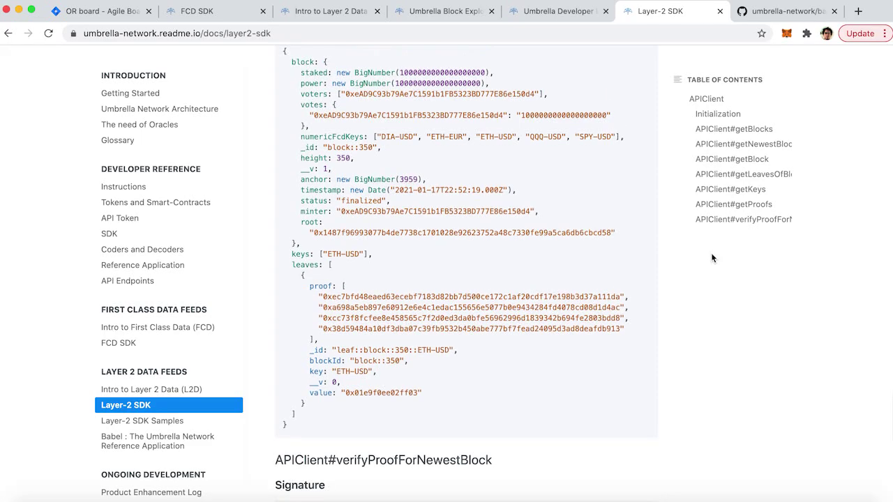
pyautogui.click(558, 11)
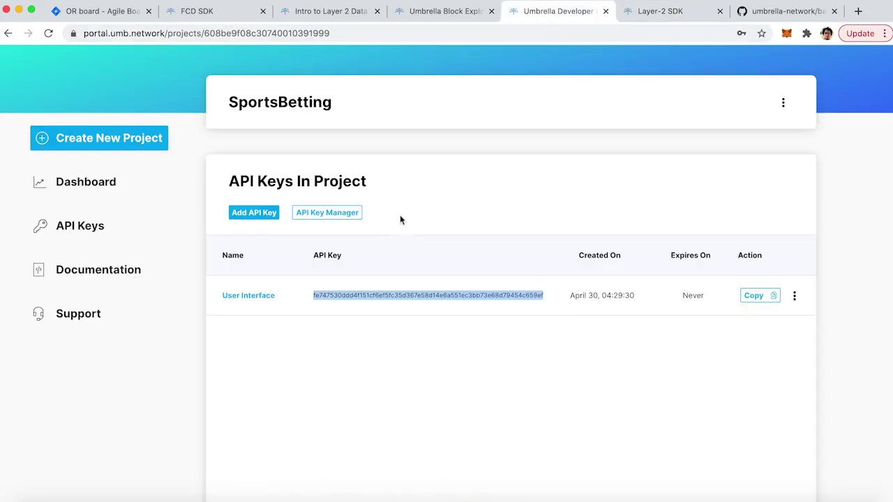
pyautogui.click(639, 16)
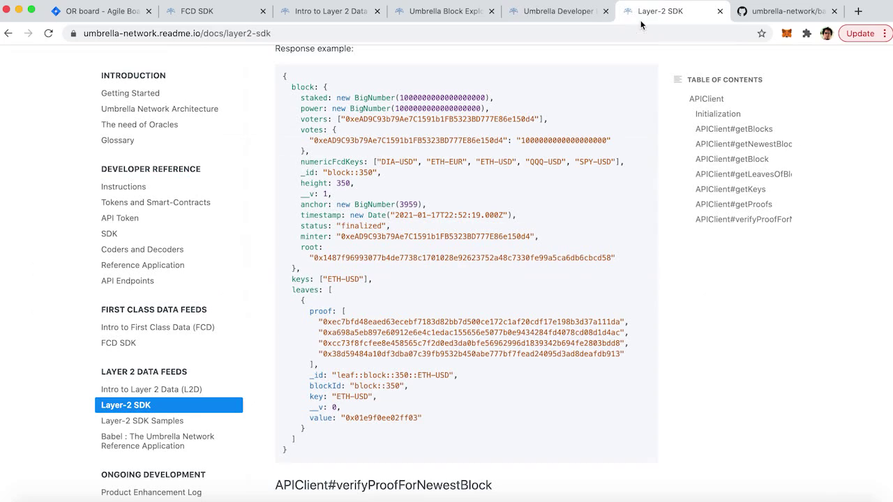
# Step: Highlight the numericFcdKeys pairs and the leaf's proof hashes in the getProofs response example
pyautogui.click(377, 161)
pyautogui.moveTo(377, 161); pyautogui.dragTo(355, 172)
pyautogui.click(340, 213)
pyautogui.moveTo(380, 161); pyautogui.dragTo(286, 156)
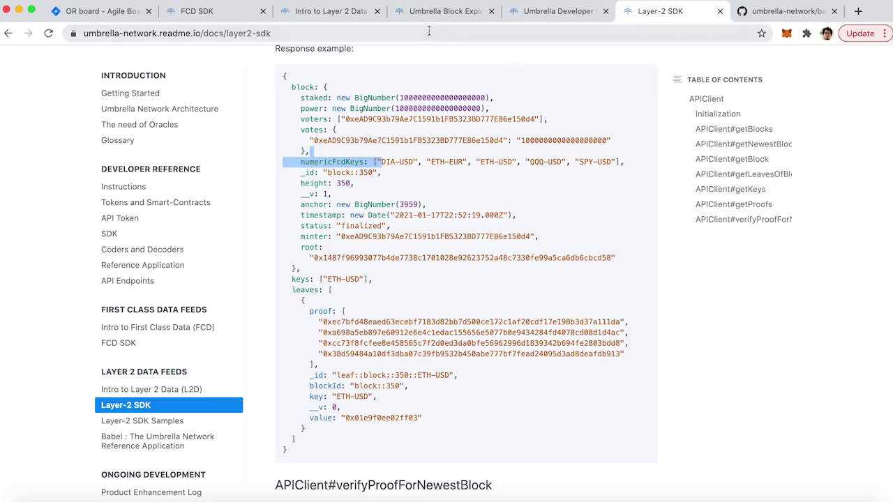
pyautogui.click(380, 161)
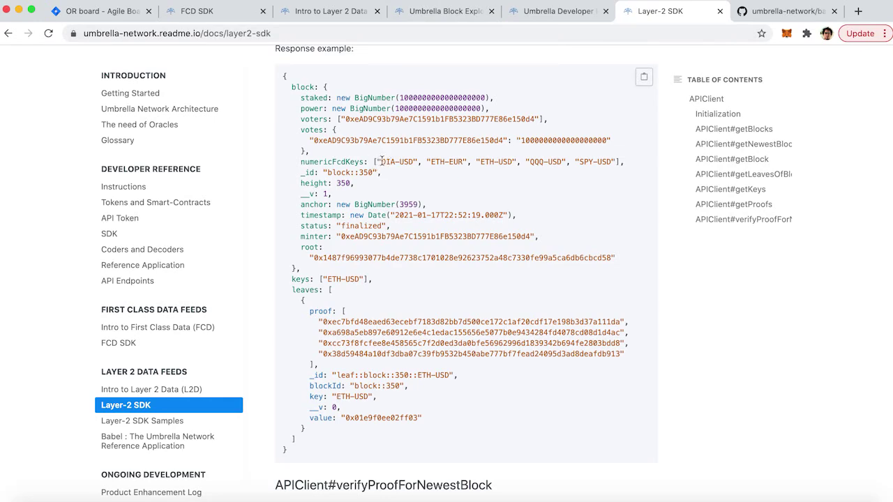
pyautogui.moveTo(381, 161); pyautogui.dragTo(421, 161)
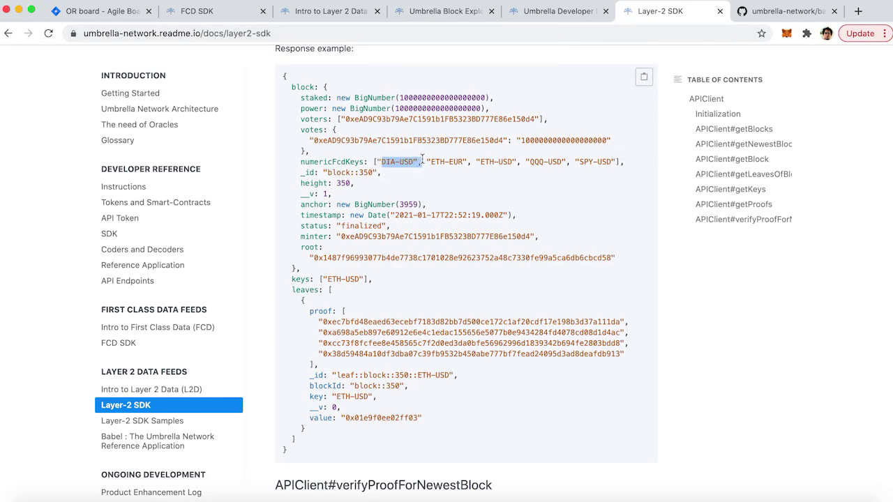
pyautogui.tripleClick(452, 162)
pyautogui.click(416, 161)
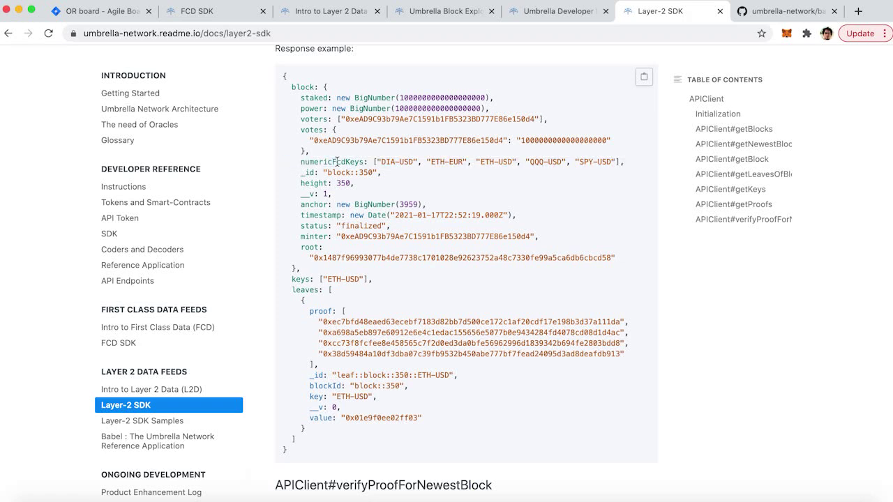
pyautogui.moveTo(385, 162); pyautogui.dragTo(613, 161)
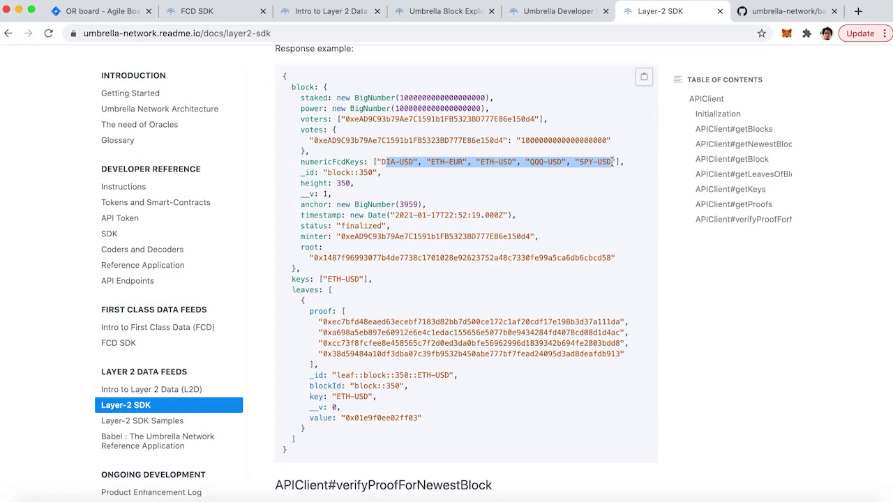
pyautogui.moveTo(318, 322); pyautogui.dragTo(634, 355)
pyautogui.click(633, 356)
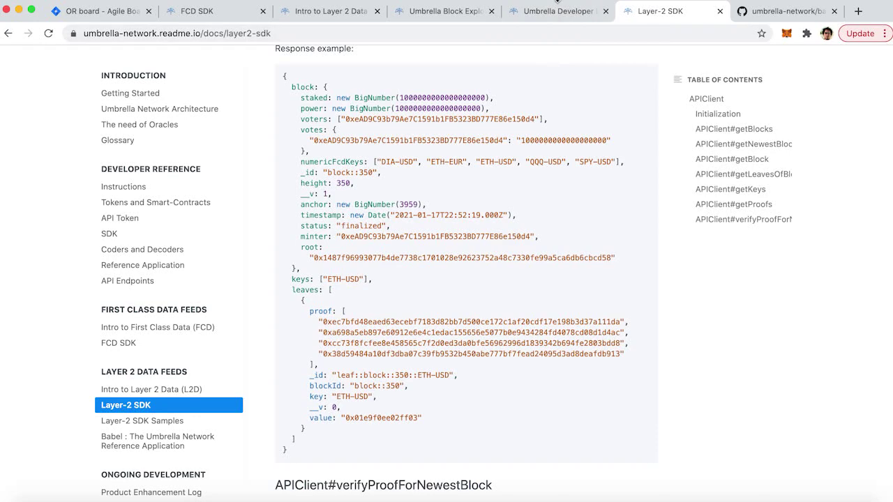
# Step: Revisit the project's API key page and the getProofs example, ending on the AAVE-BTC leaf proof in the block explorer
pyautogui.click(558, 9)
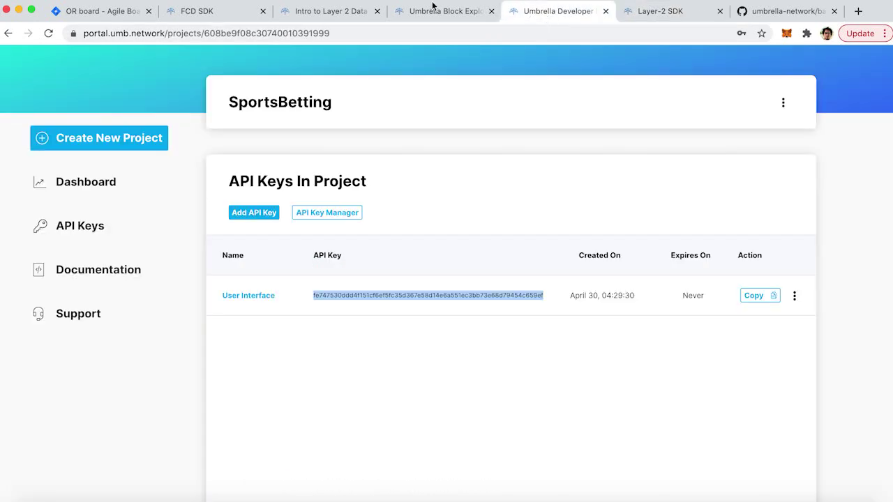
pyautogui.click(425, 8)
pyautogui.click(528, 18)
pyautogui.click(658, 11)
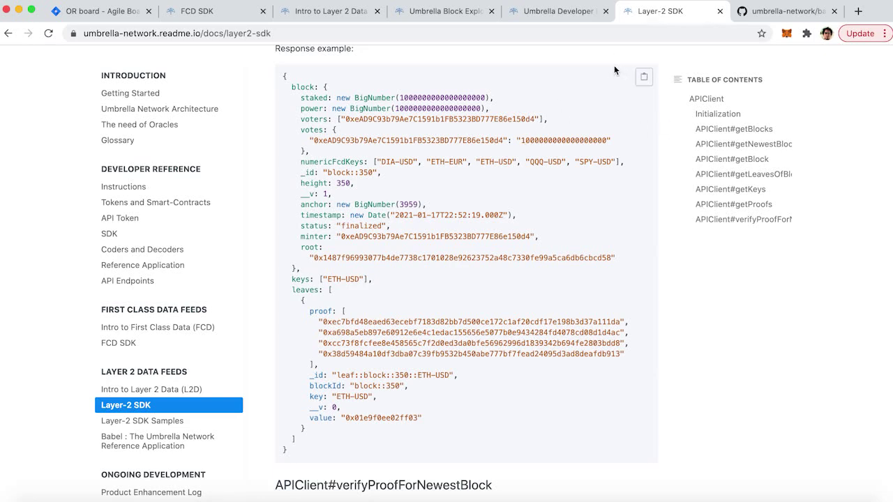
pyautogui.click(449, 11)
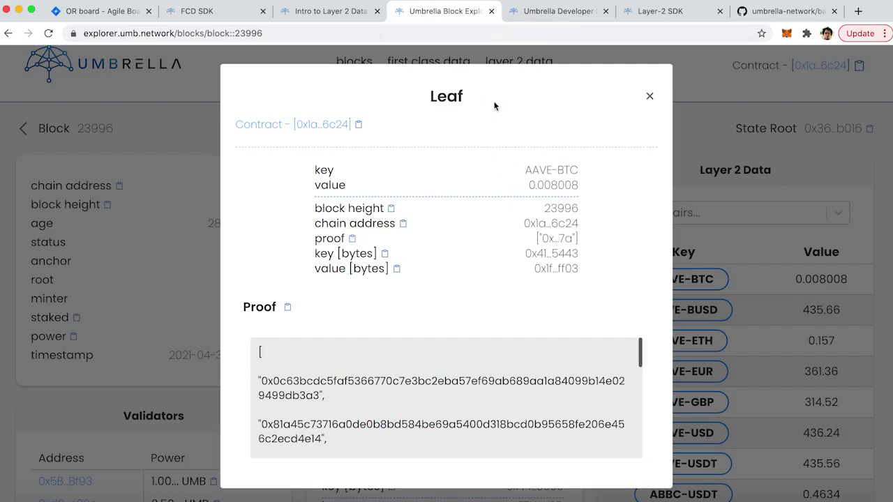